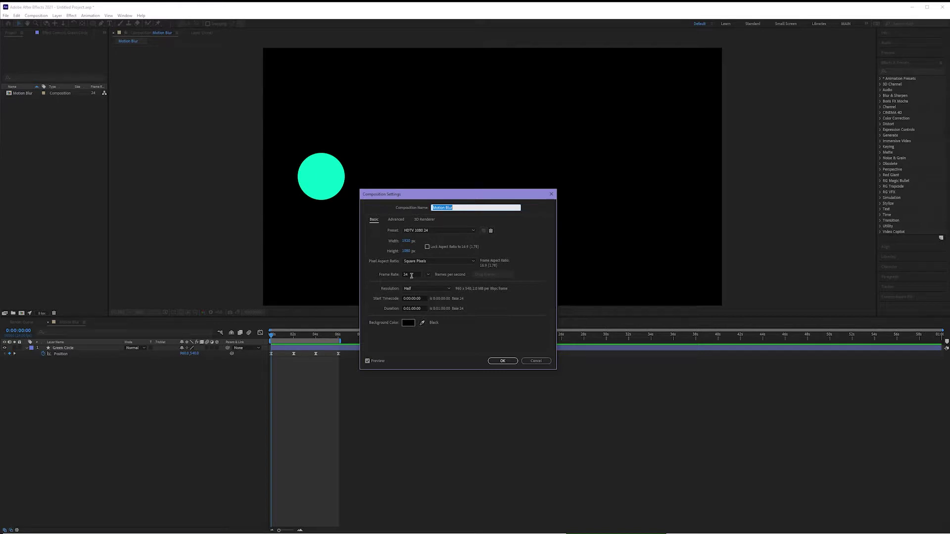
Keep the comp frame rate at 24 fps, close Composition Settings, and select the Green Circle layer.
click(428, 275)
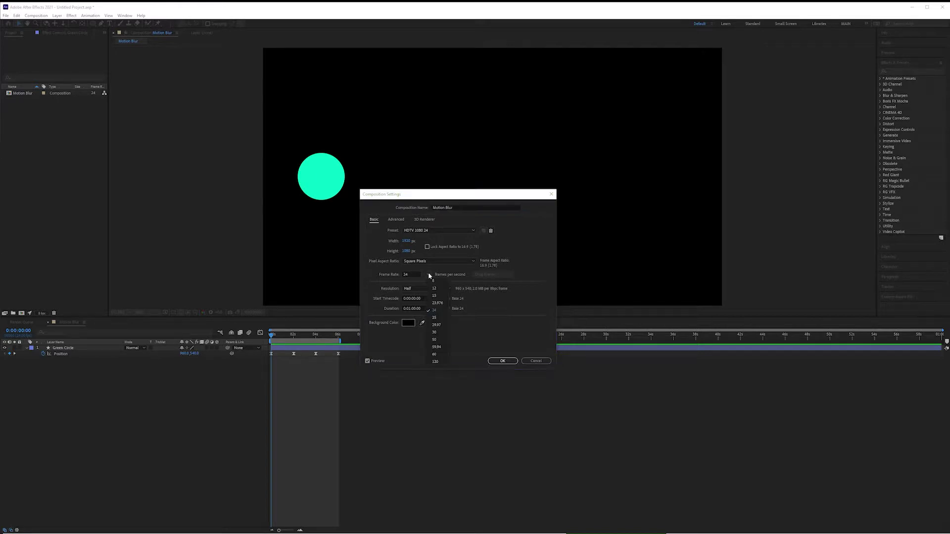
click(435, 310)
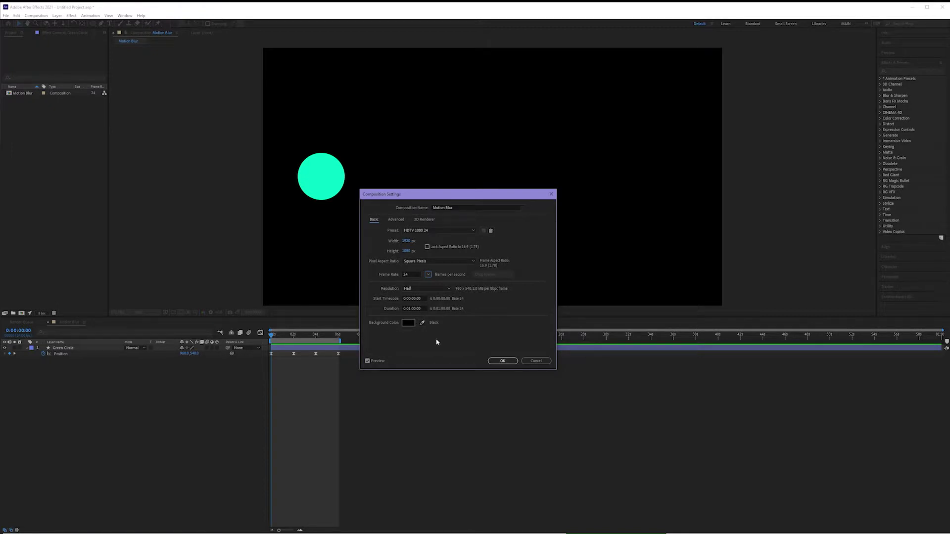
click(502, 361)
click(75, 347)
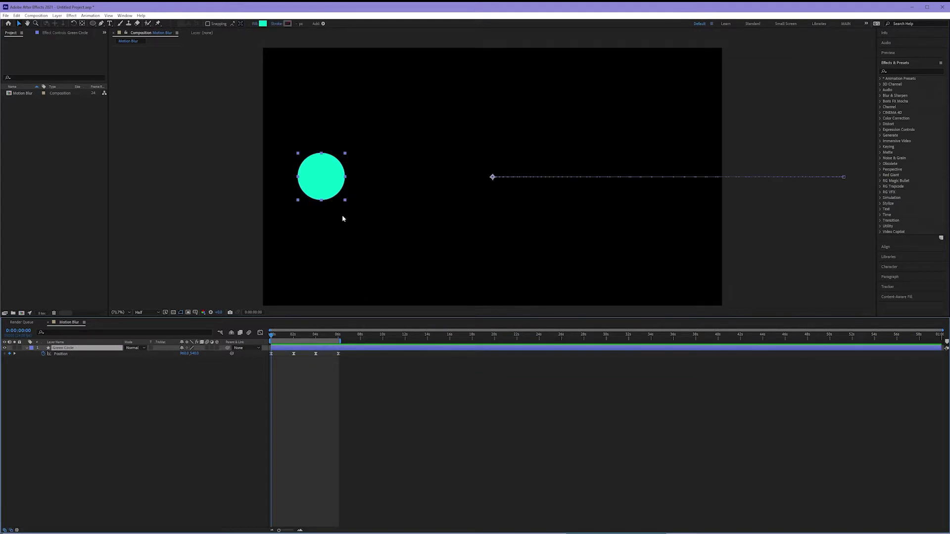
Preview the green circle sliding across the black comp without blur.
key(space)
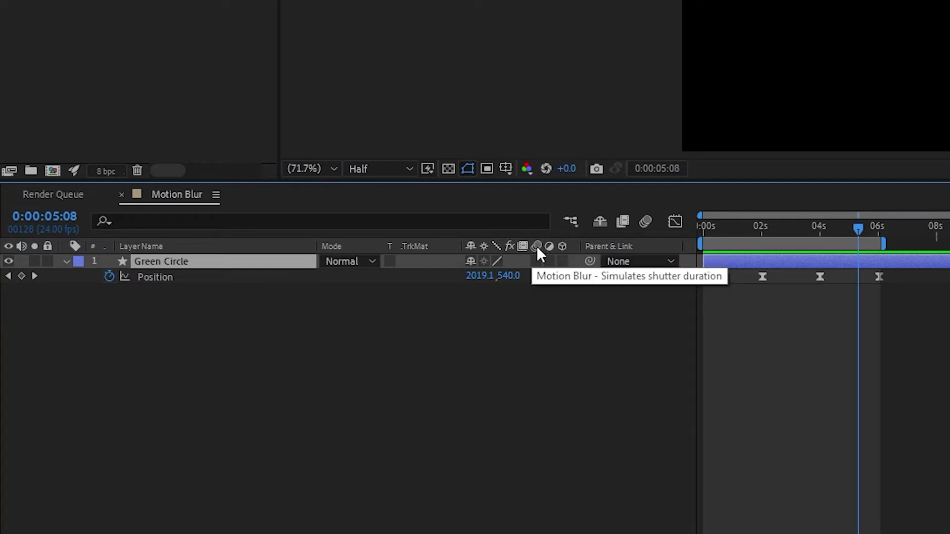
Switch on motion blur for the Green Circle layer and enable composition motion blur.
click(534, 262)
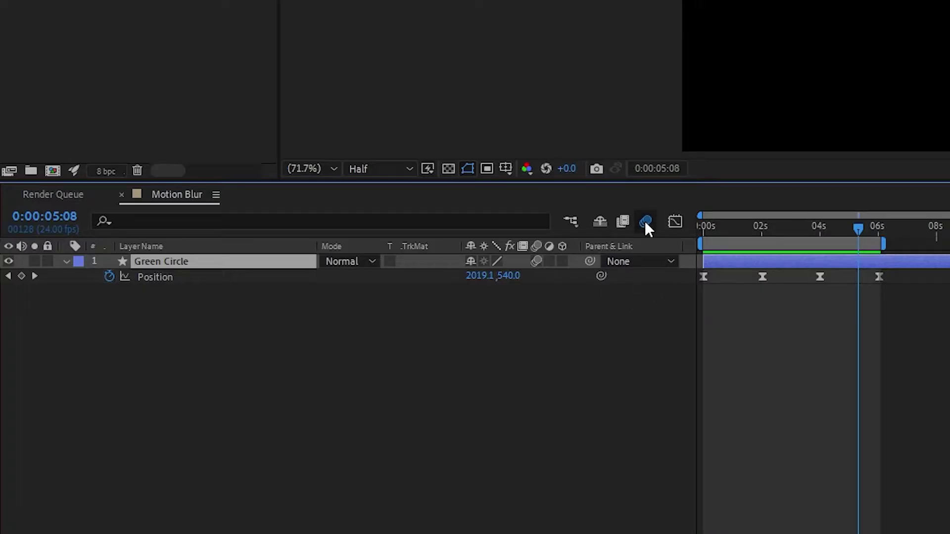
click(647, 222)
click(536, 261)
click(534, 261)
click(535, 262)
click(645, 222)
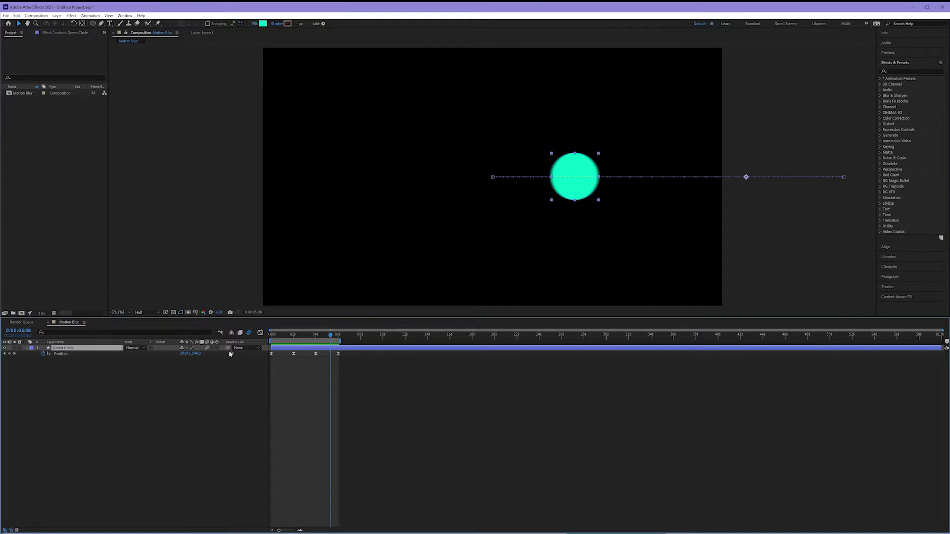
Compare comp motion blur off and on at 0:00:02:12, then preview the blurred circle.
click(249, 333)
mouse_move(290, 332)
mouse_down()
mouse_move(276, 332)
mouse_move(299, 332)
mouse_up()
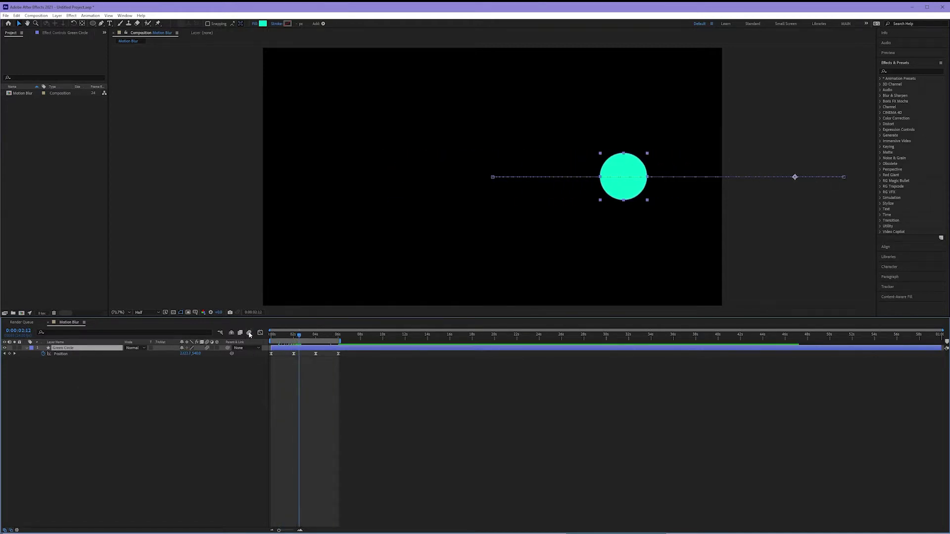
click(249, 334)
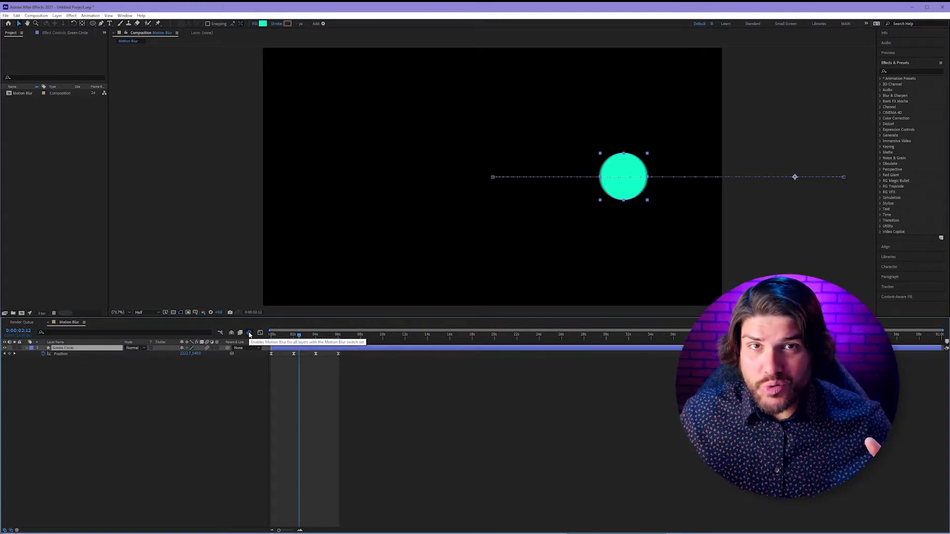
key(space)
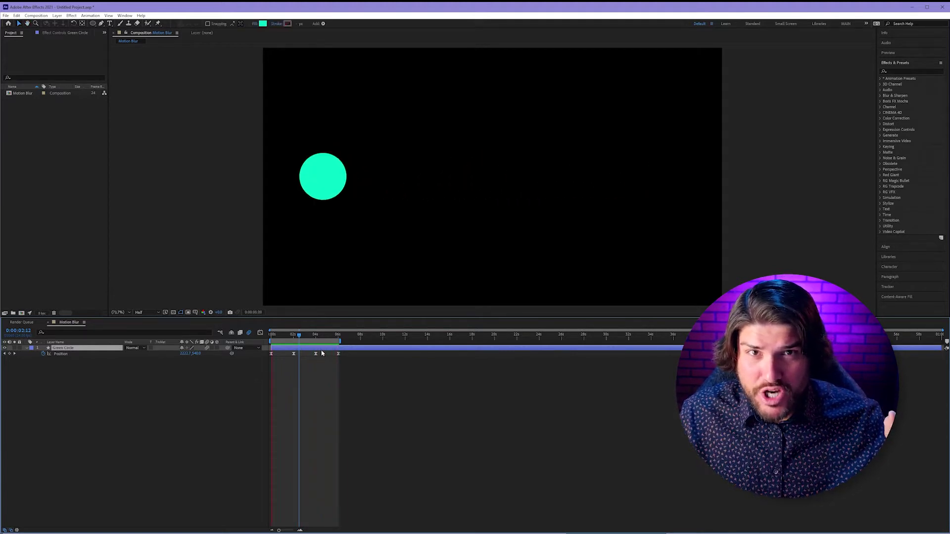
click(211, 426)
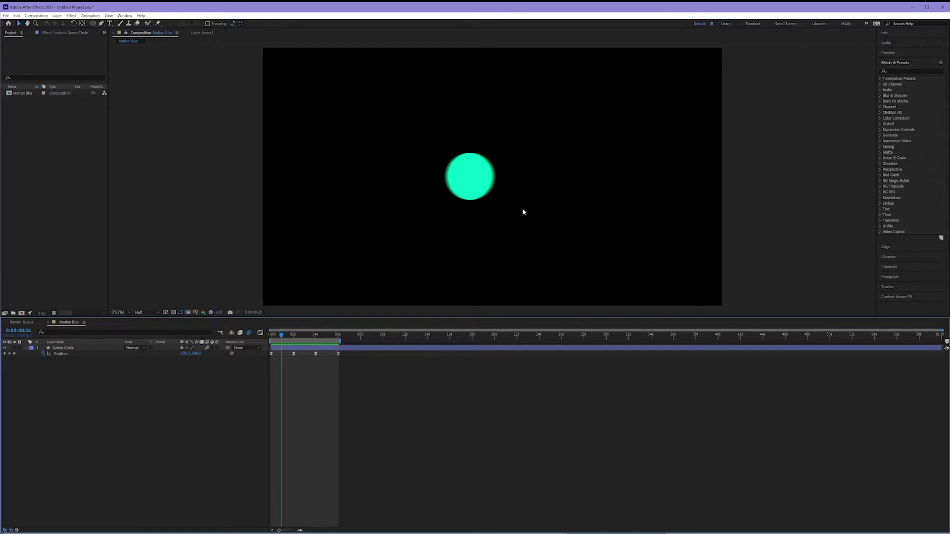
Reopen Composition Settings from the Composition menu and show its advanced motion blur options.
click(38, 19)
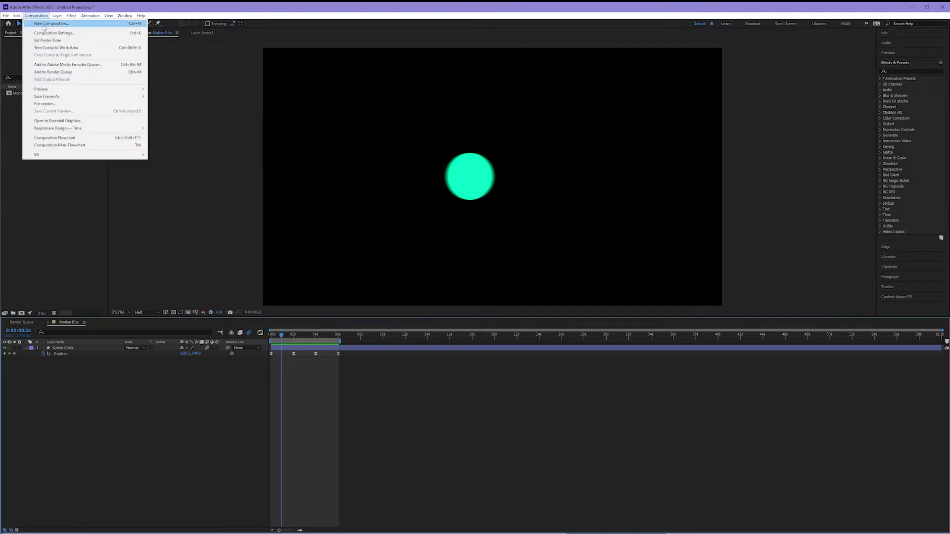
click(45, 33)
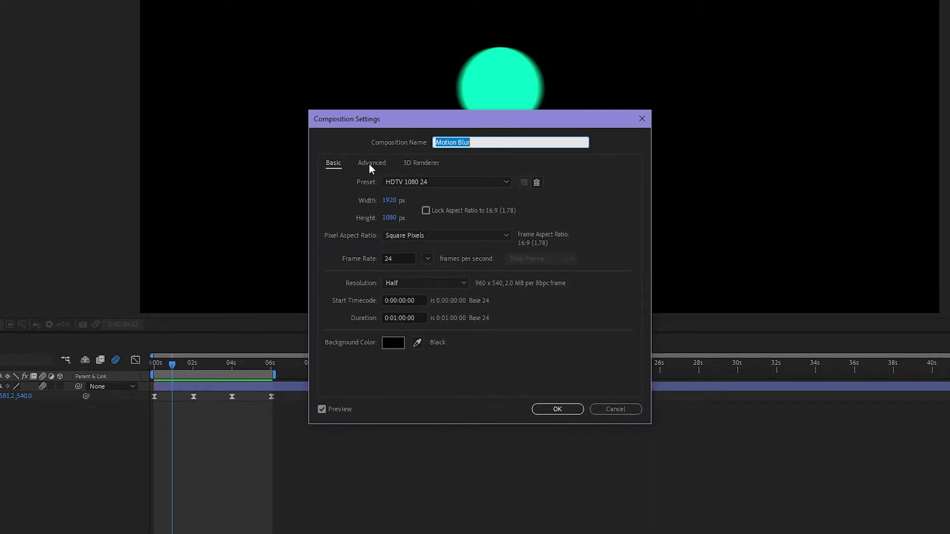
click(369, 164)
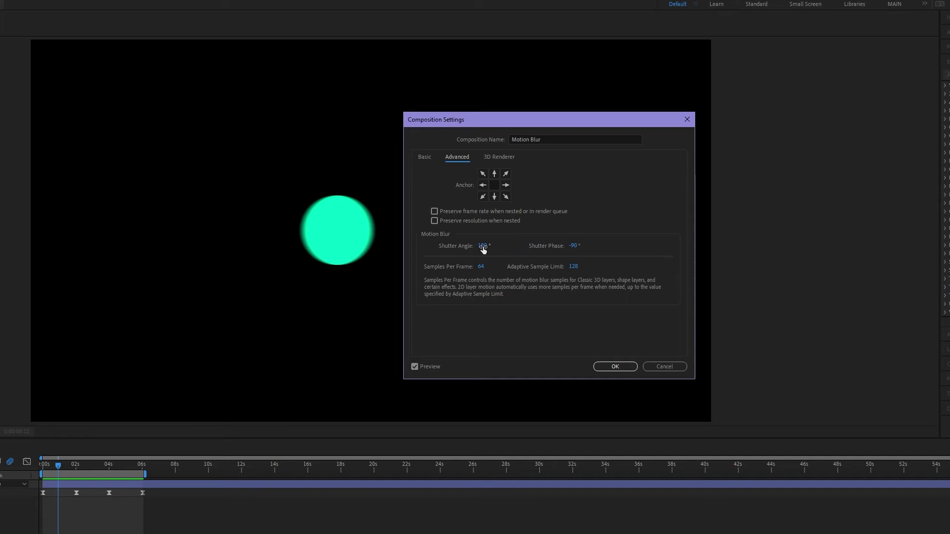
Scrub the Shutter Angle up to about 361° to widen the blur.
mouse_move(486, 246)
mouse_down()
mouse_move(528, 244)
mouse_move(480, 247)
mouse_move(504, 244)
mouse_up()
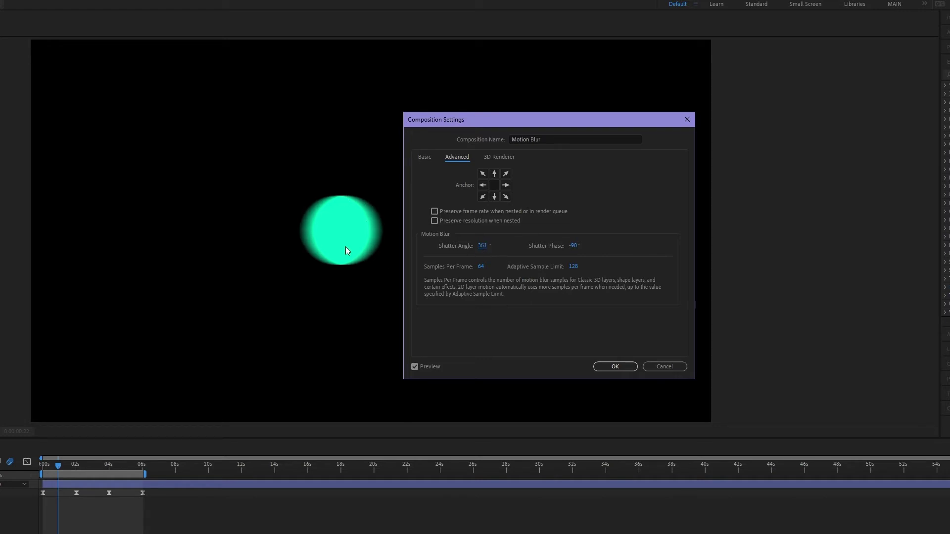
Enter a 360° Shutter Angle and commit it.
click(481, 246)
text(360)
click(531, 316)
Try Shutter Angles around 698°, 545° and near 0°, then settle on 180°.
drag(482, 250, 785, 233)
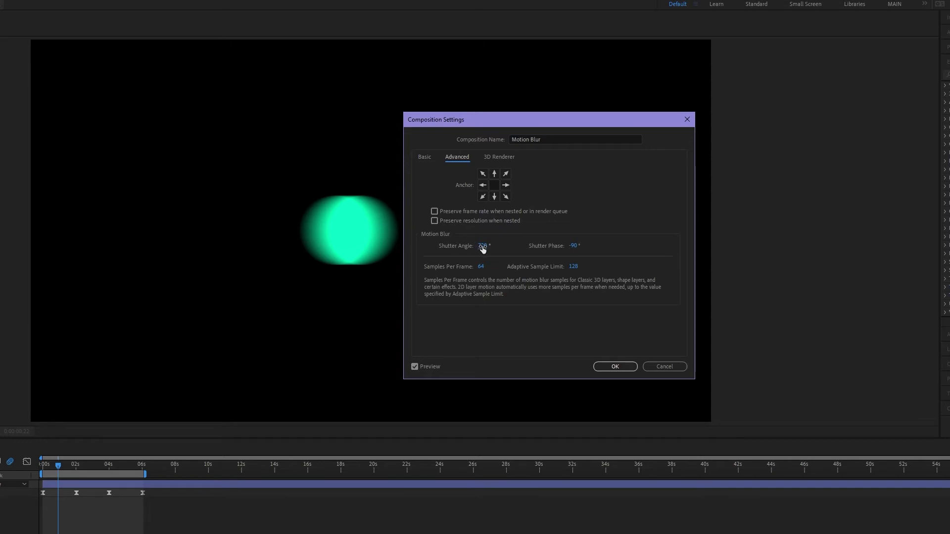
drag(482, 249, 198, 272)
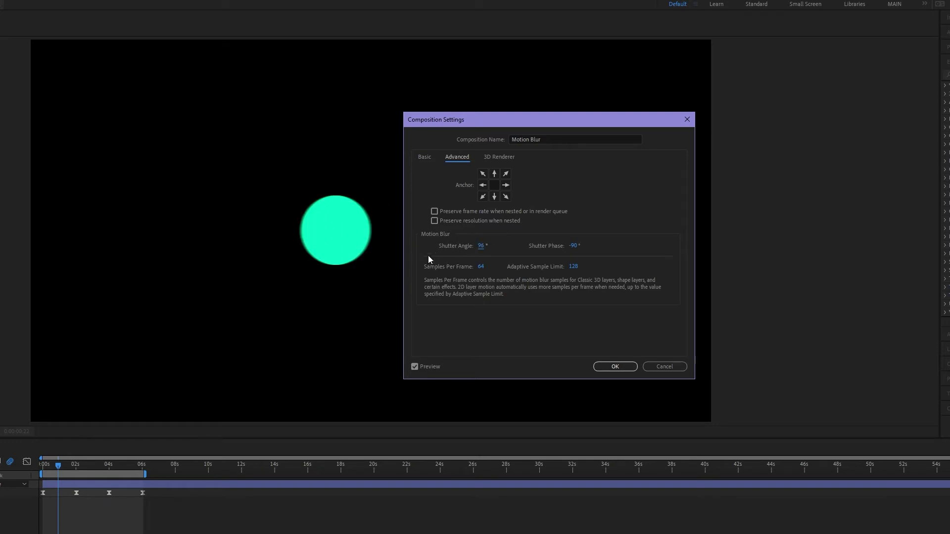
drag(482, 249, 452, 260)
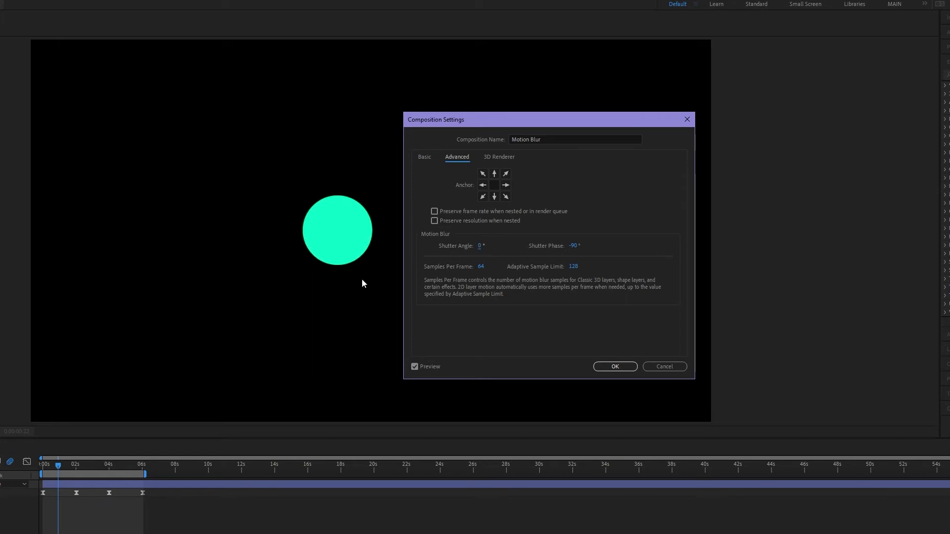
click(479, 246)
text(180)
key(Return)
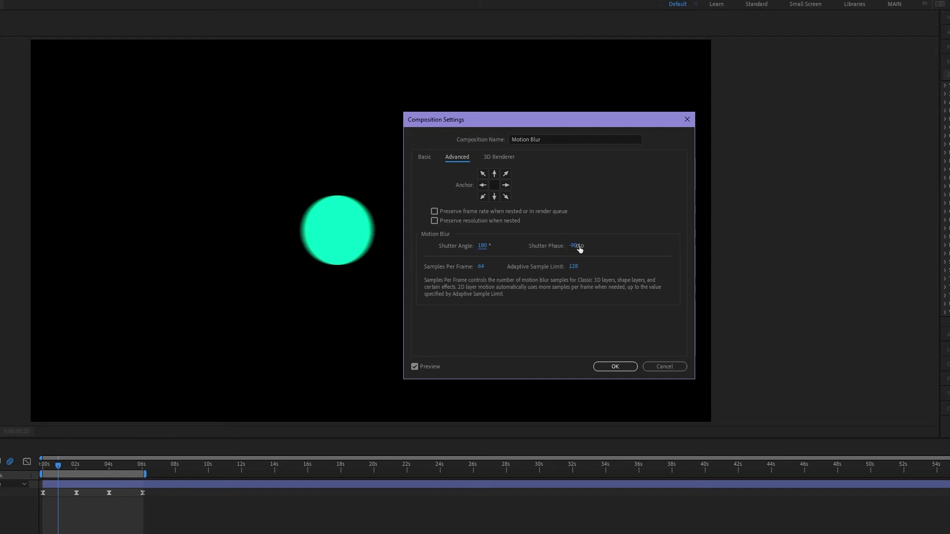
Test the Shutter Phase range, then set Shutter Angle 720° and Shutter Phase -360°.
drag(576, 246, 454, 271)
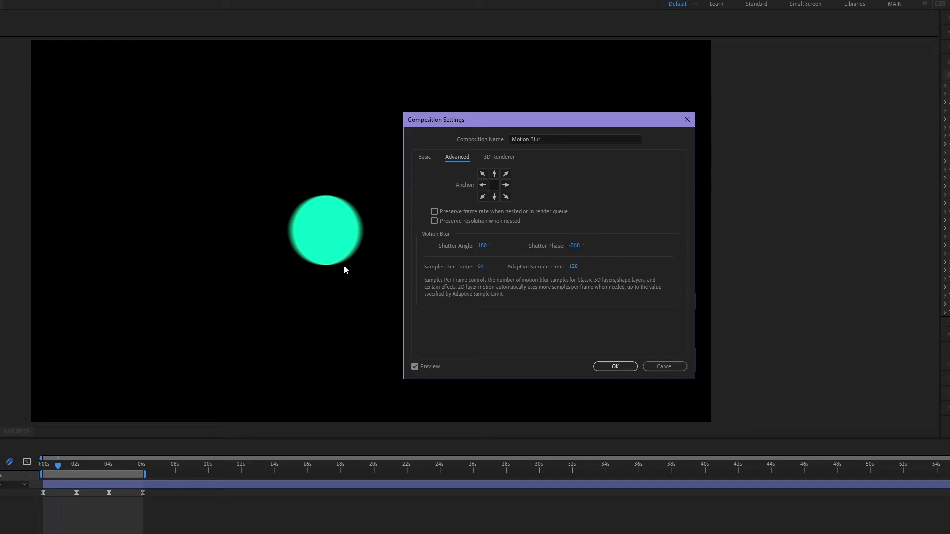
drag(582, 246, 903, 239)
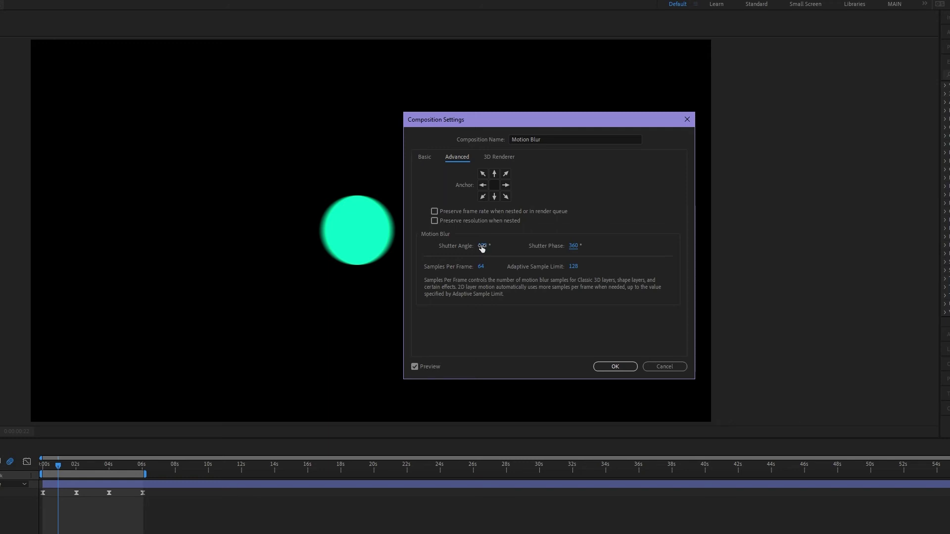
drag(482, 246, 900, 246)
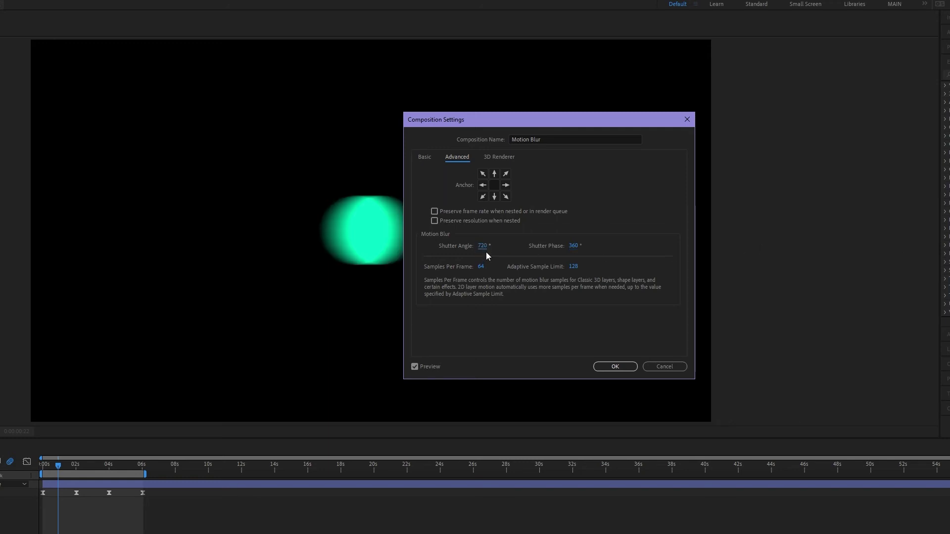
click(573, 246)
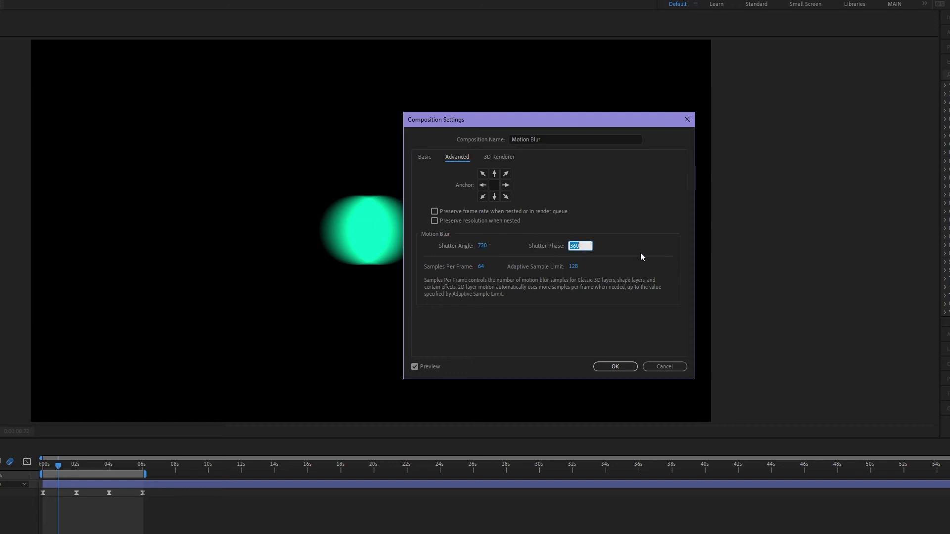
text(-360)
key(Return)
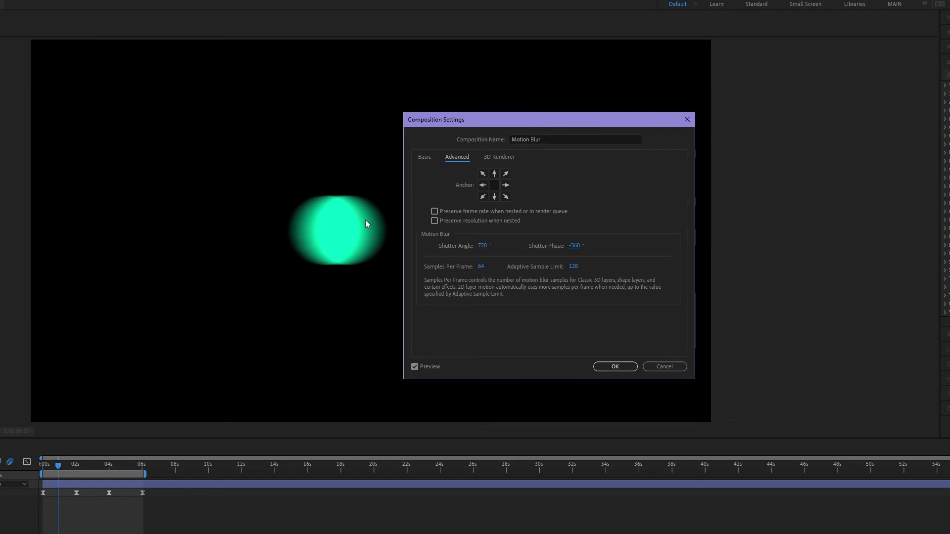
Apply the new blur settings and preview the heavily blurred circle from 0:00:00:00.
click(615, 366)
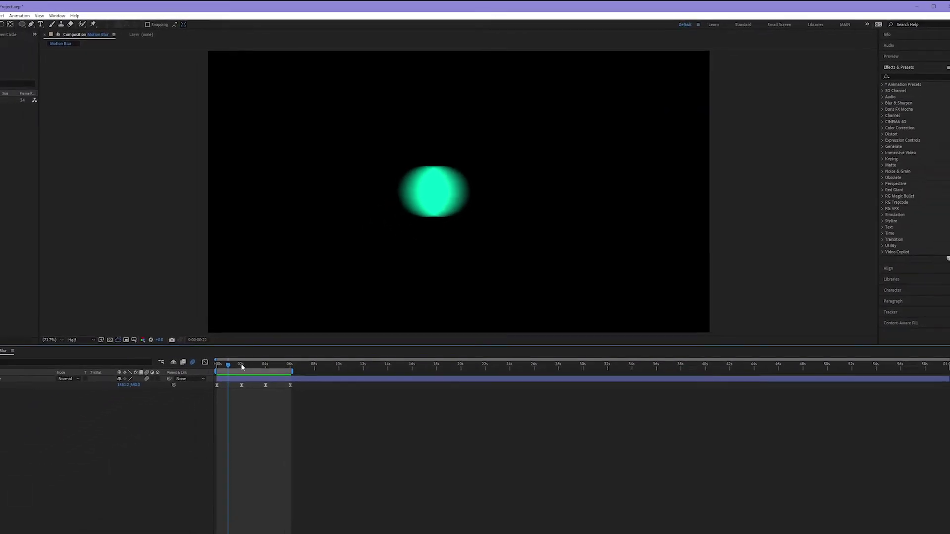
click(77, 445)
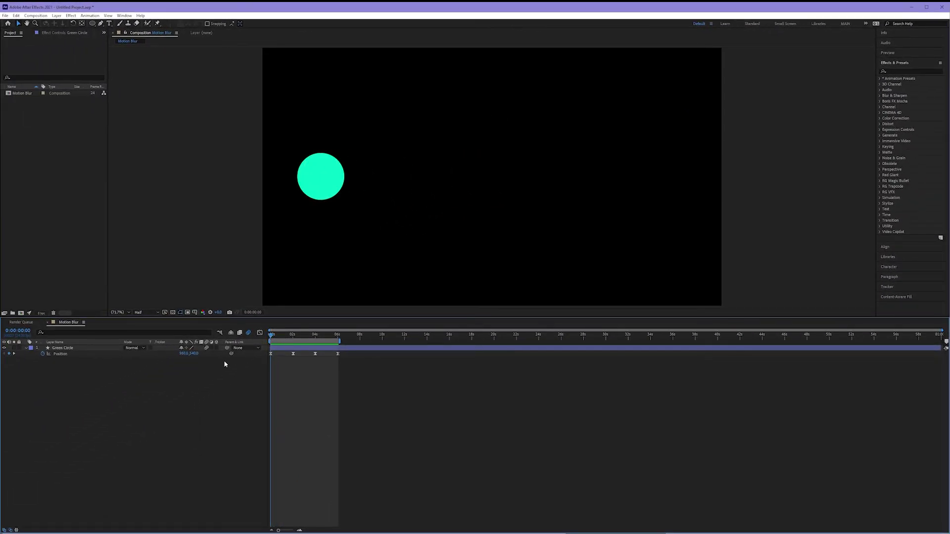
key(space)
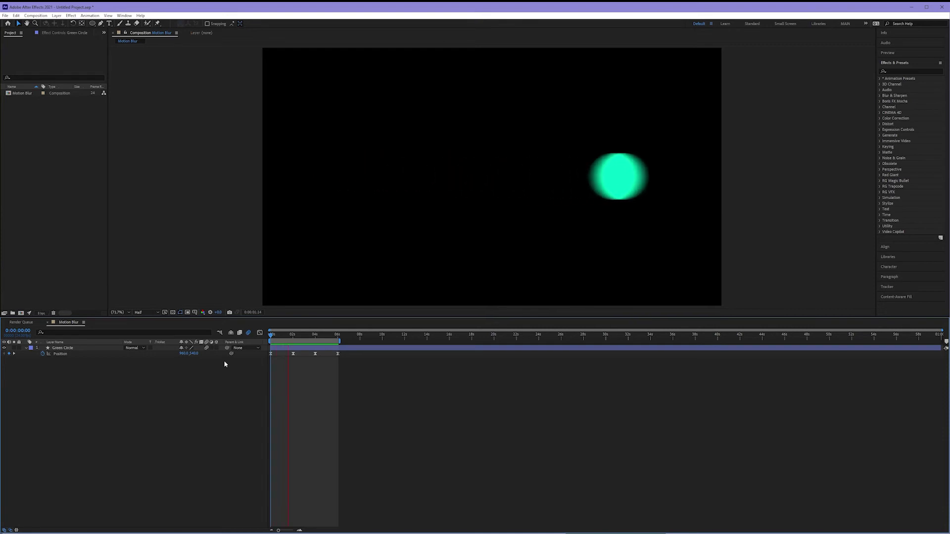